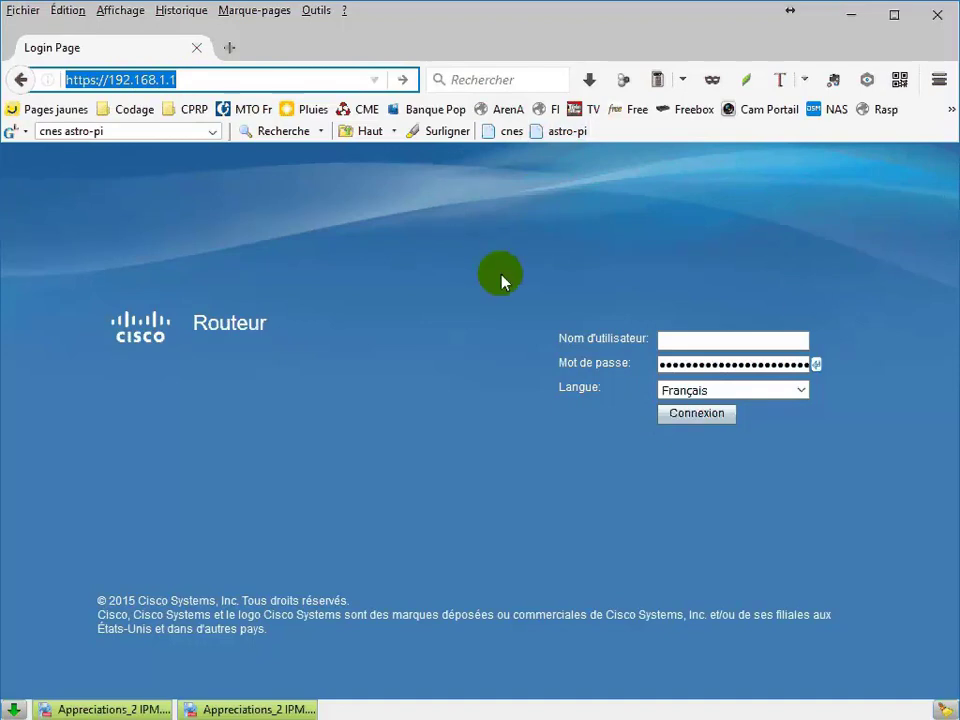
Log in to the router's web interface with the administrator username and password.
click(687, 340)
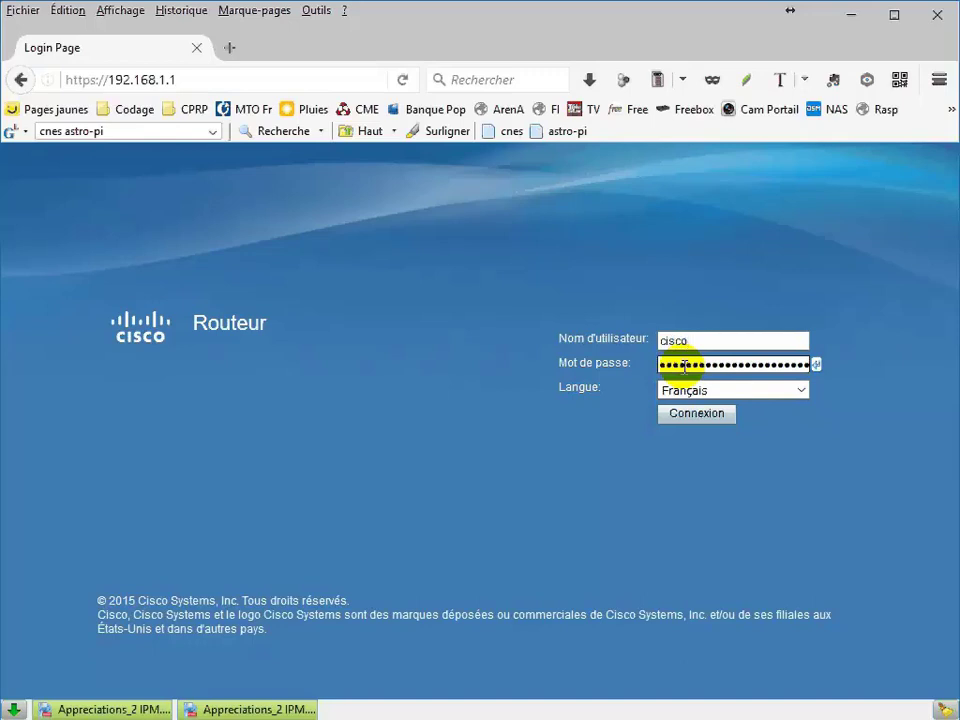
key(Tab)
text(c)
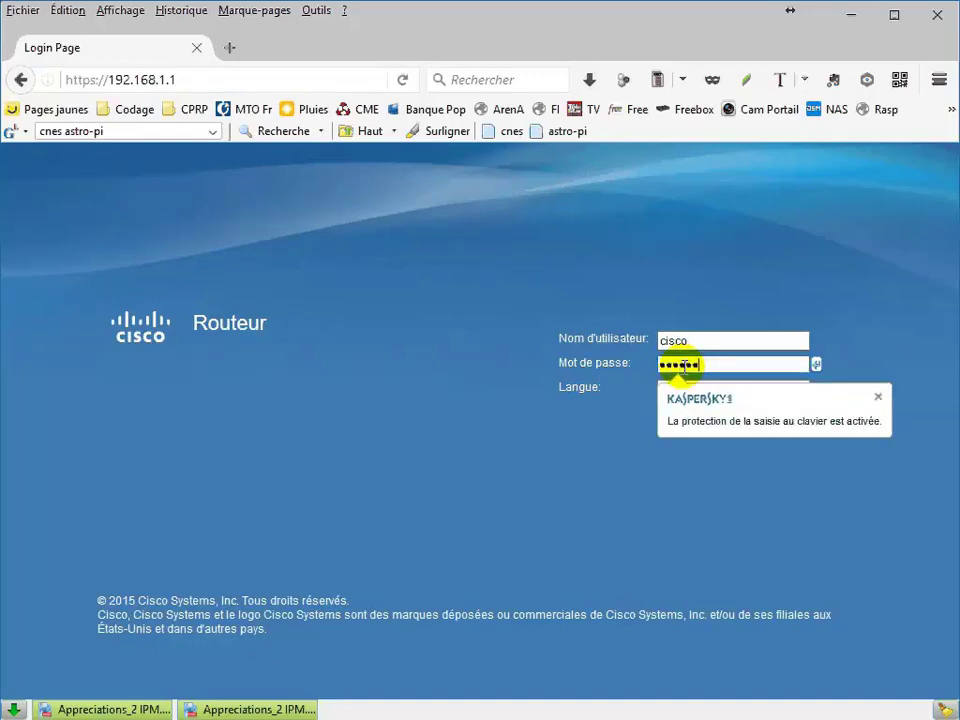
key(Return)
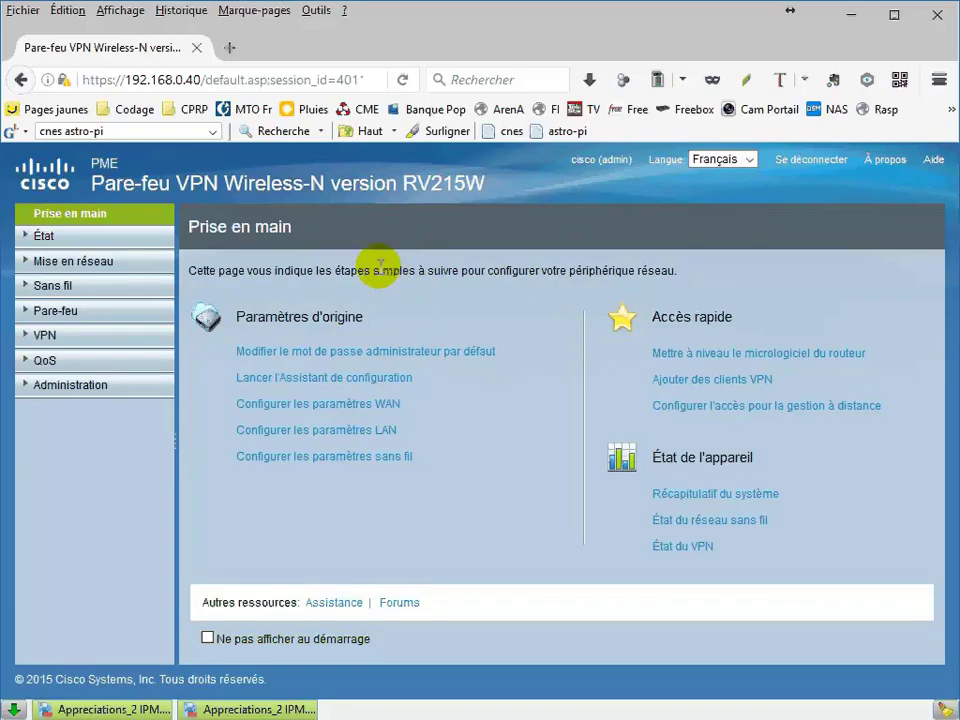
Show the DHCP client leases under Networking > LAN, listing raspberrypi at 192.168.1.100.
click(28, 262)
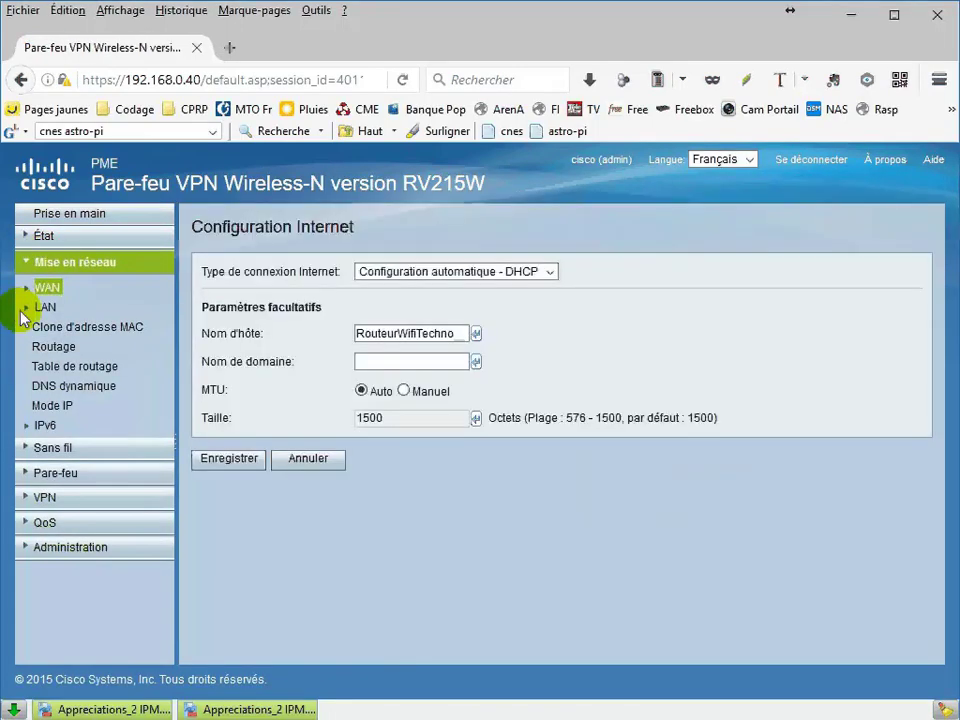
click(29, 308)
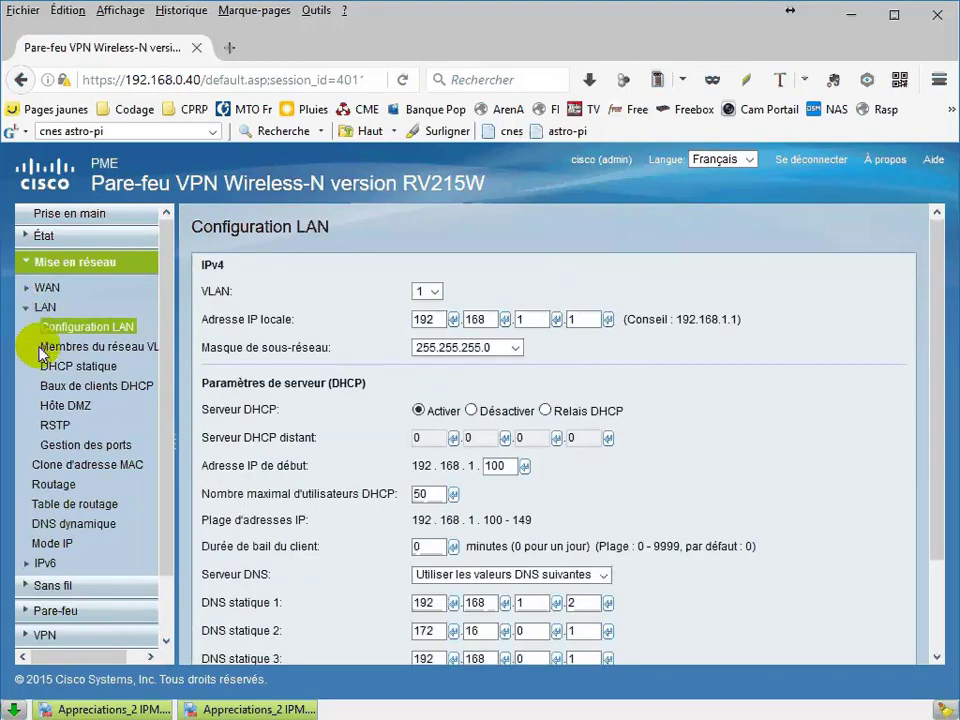
click(118, 393)
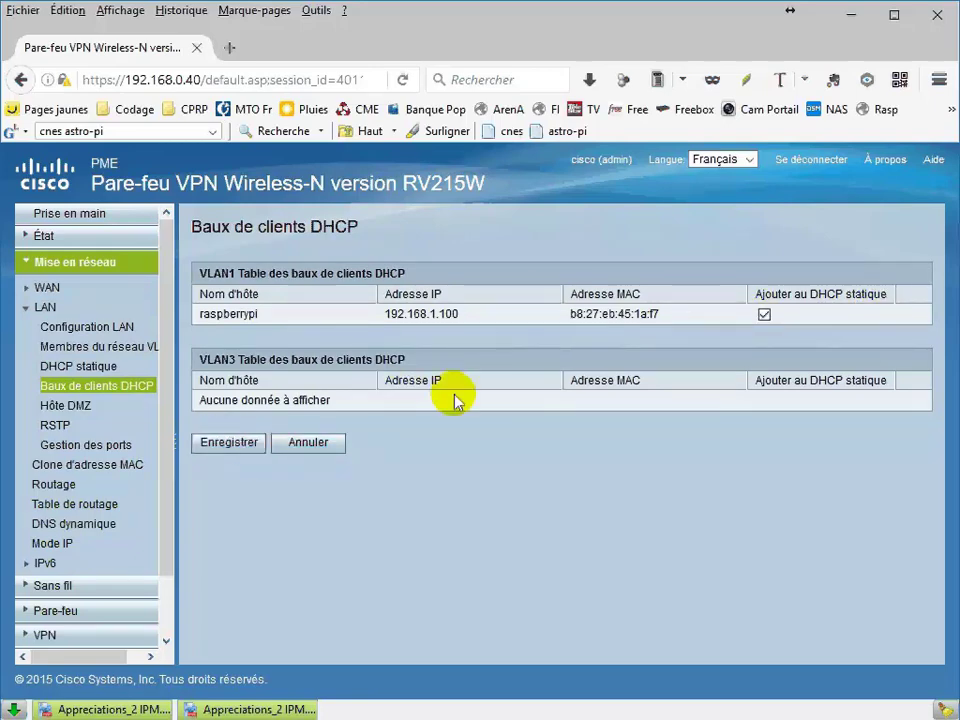
Copy raspberrypi's MAC address from the leases list and go to the empty static DHCP page.
click(764, 315)
drag(661, 314, 571, 314)
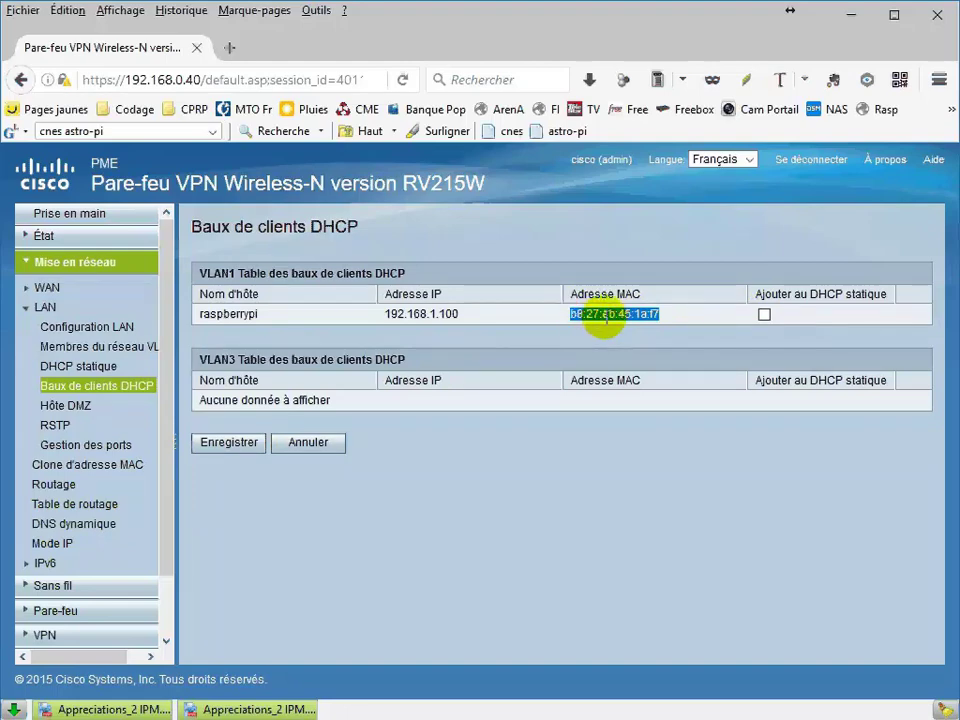
right_click(607, 316)
click(660, 333)
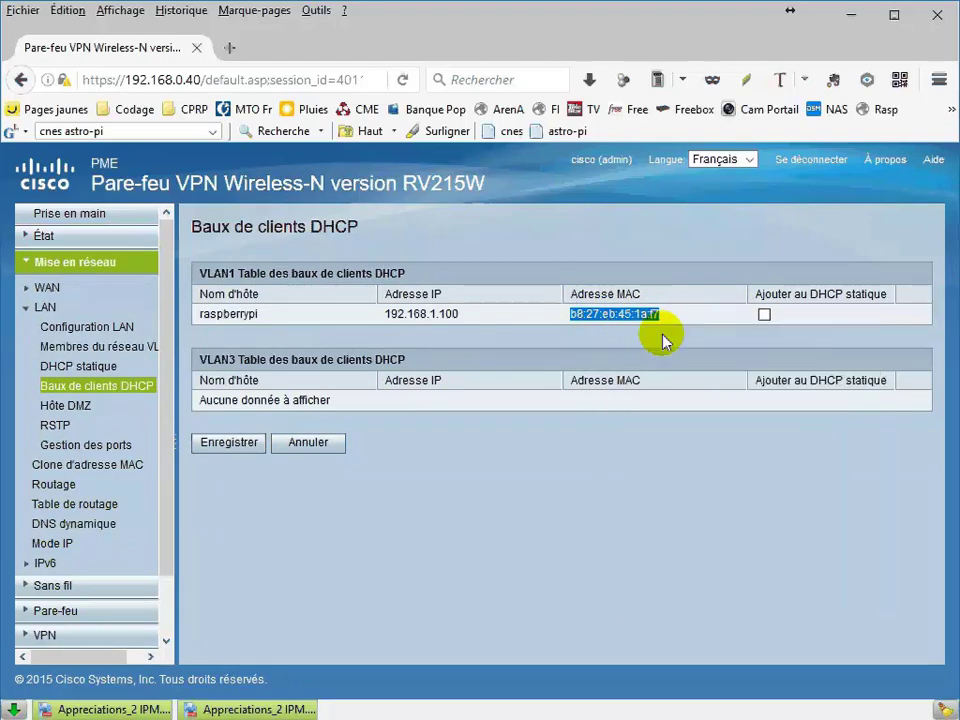
click(57, 372)
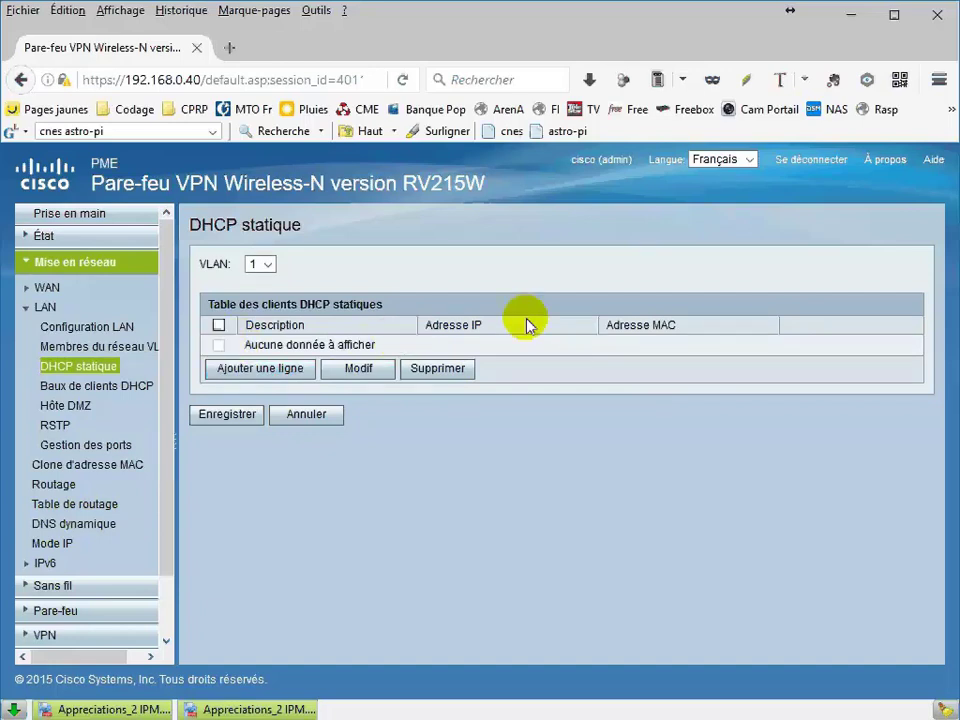
Add and save a static DHCP row RaspberryPi at 192.168.1.2 with MAC b8:27:eb:45:1a:f7.
click(258, 369)
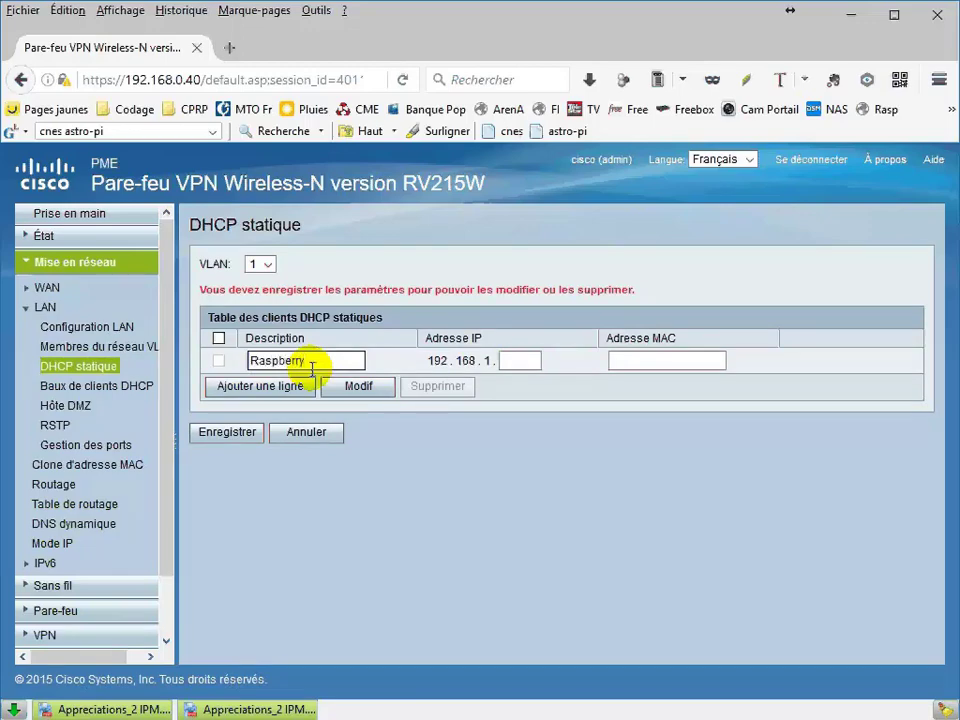
click(522, 360)
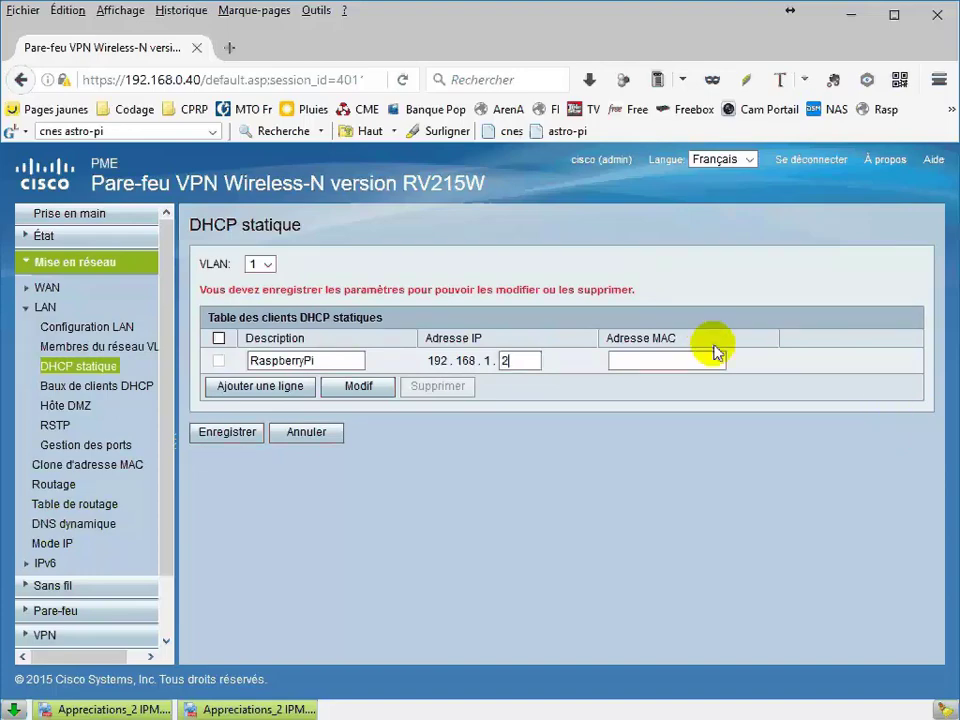
click(687, 362)
right_click(688, 363)
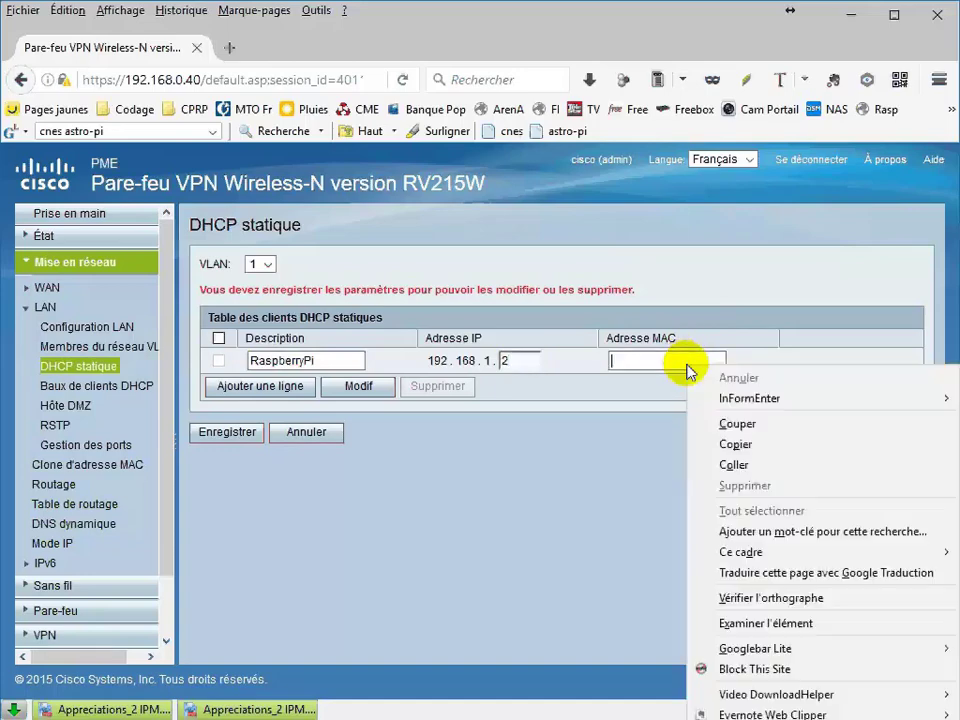
click(735, 460)
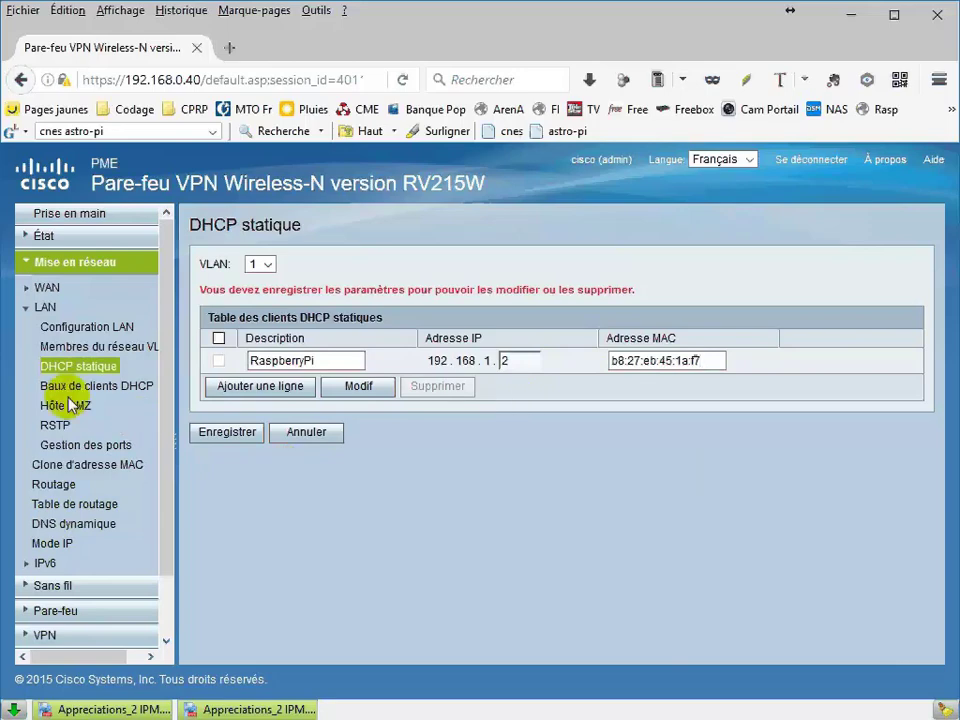
click(216, 437)
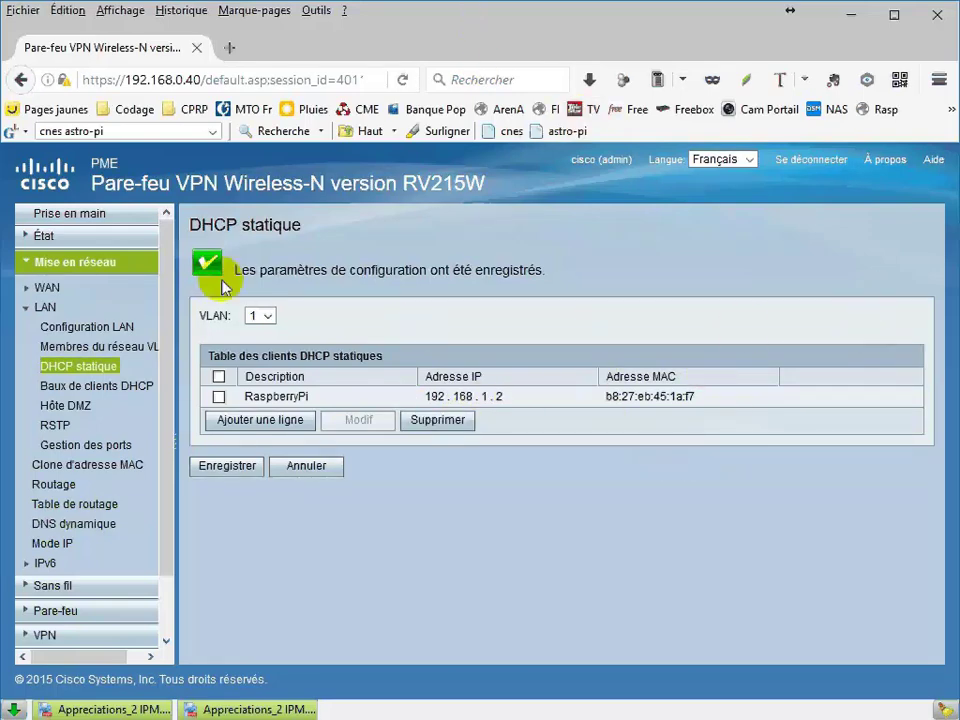
Recheck the DHCP client leases to confirm raspberrypi now has the static address 192.168.1.2.
click(70, 395)
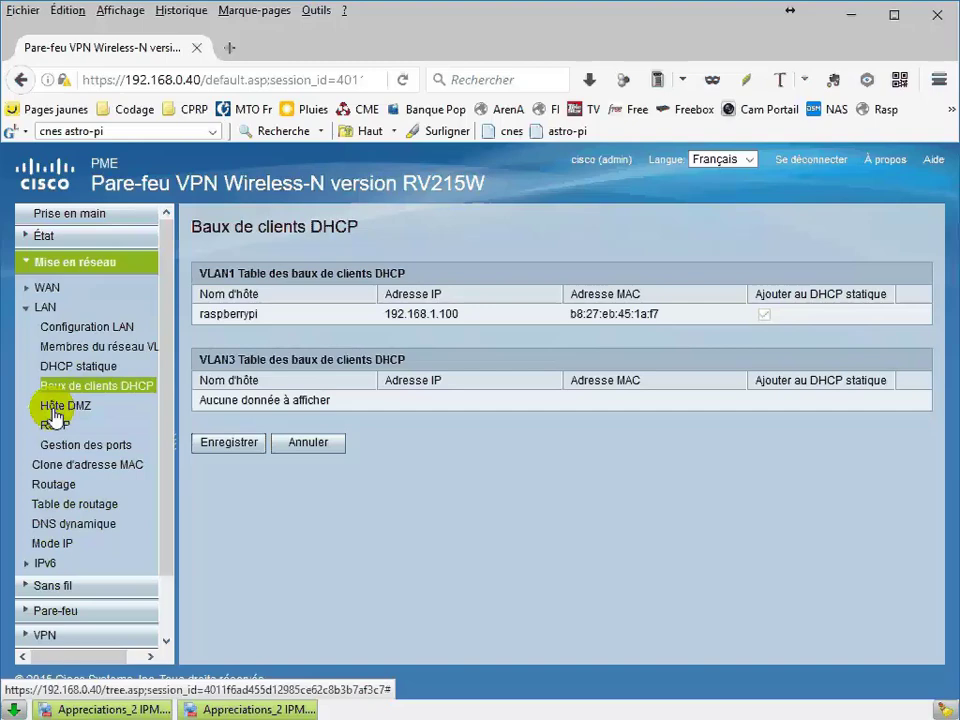
click(55, 409)
click(68, 390)
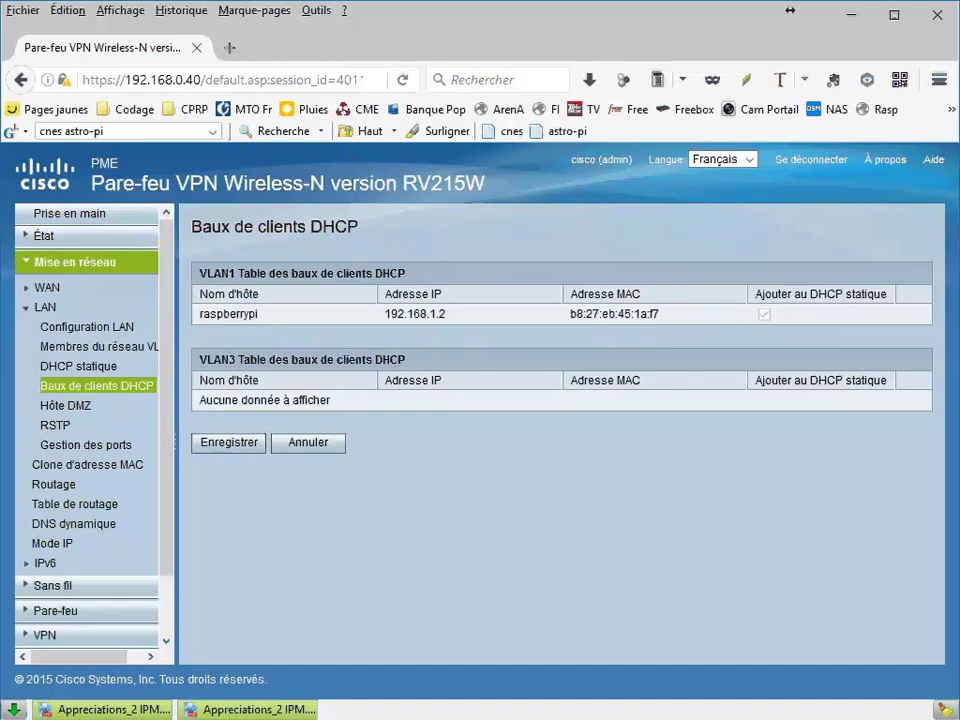
scroll(87, 430, down, 1)
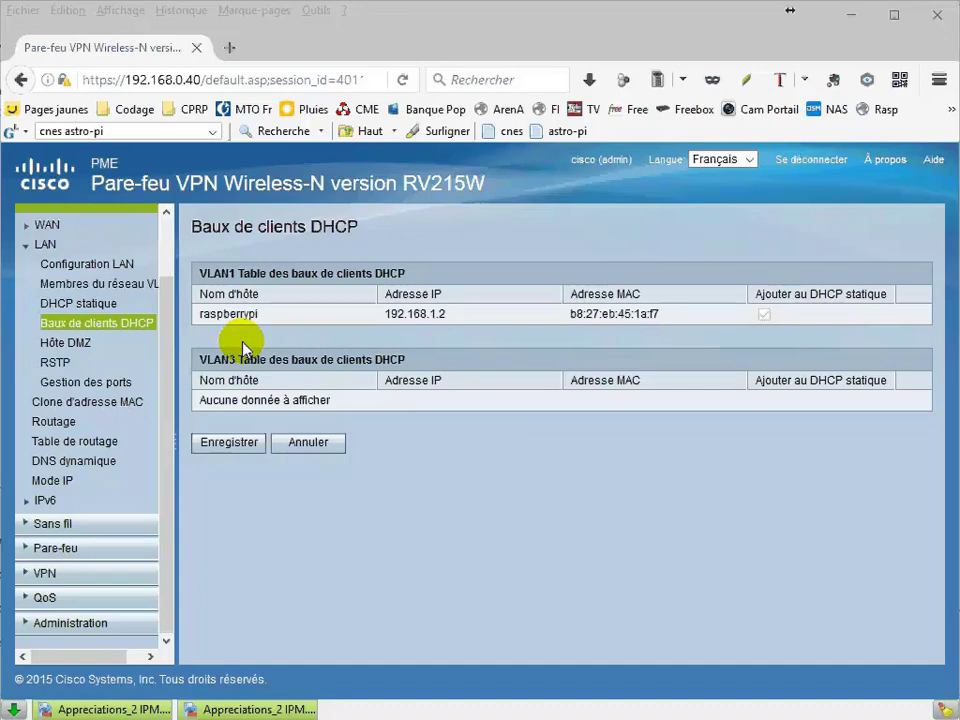
click(70, 266)
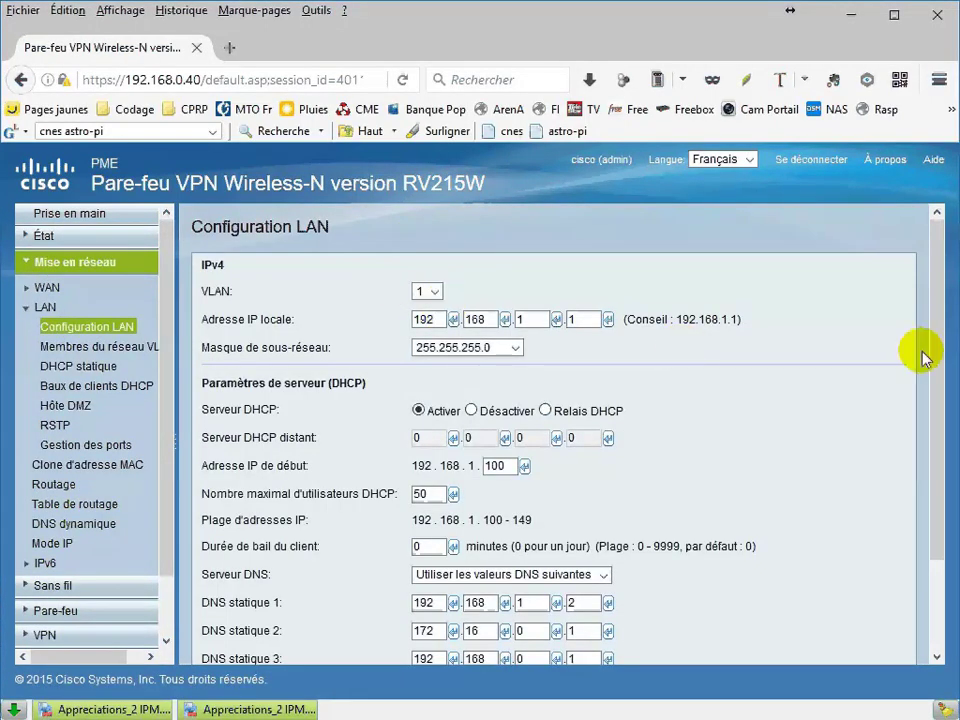
drag(936, 336, 955, 408)
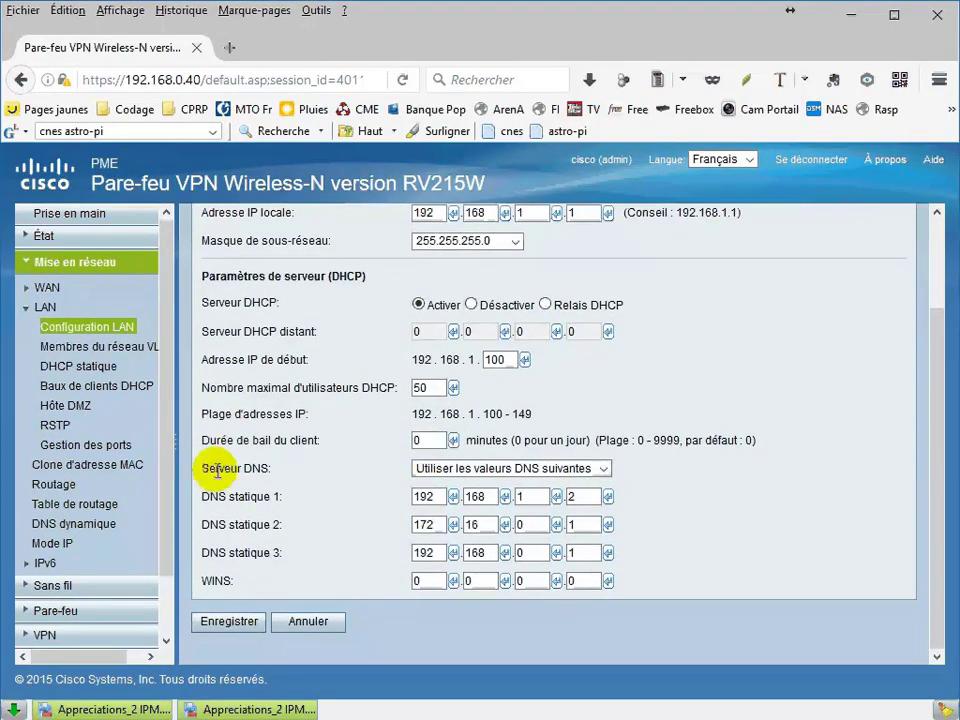
click(604, 469)
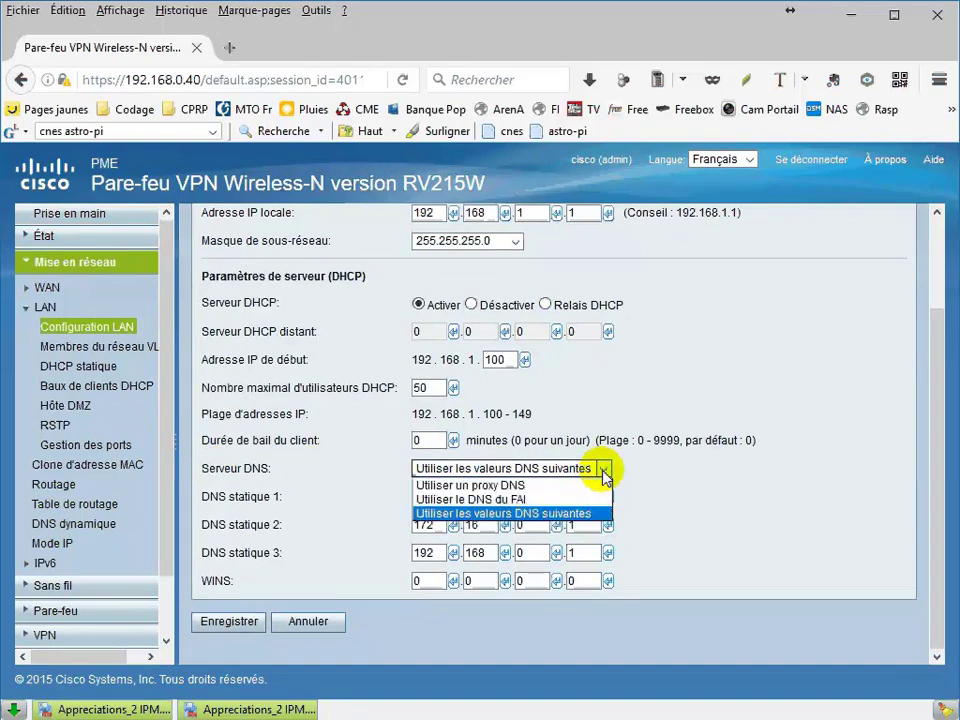
click(537, 514)
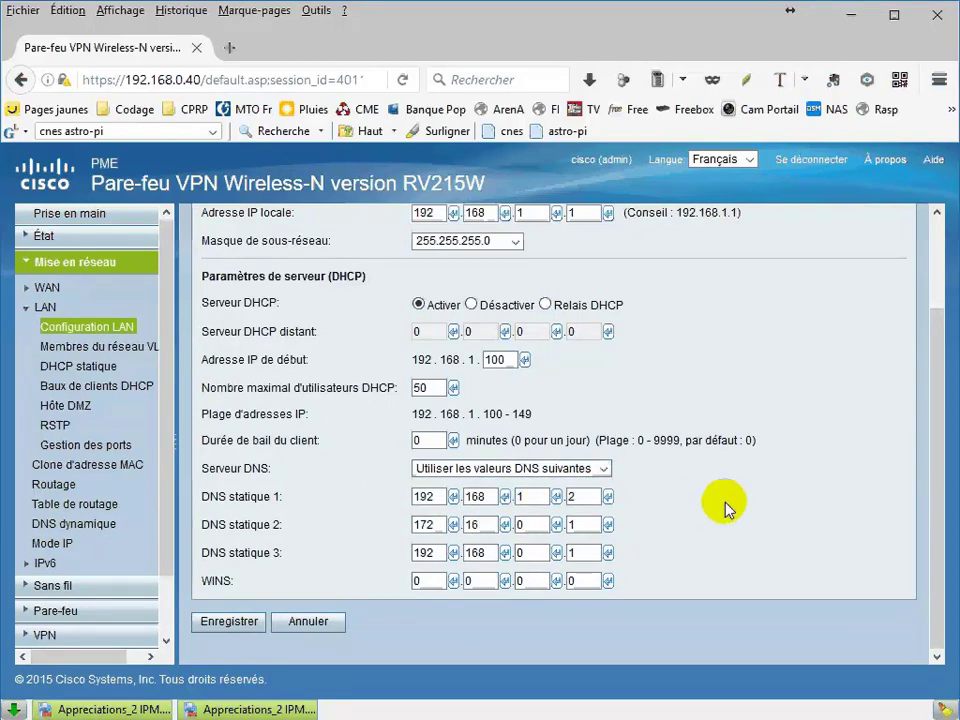
click(412, 500)
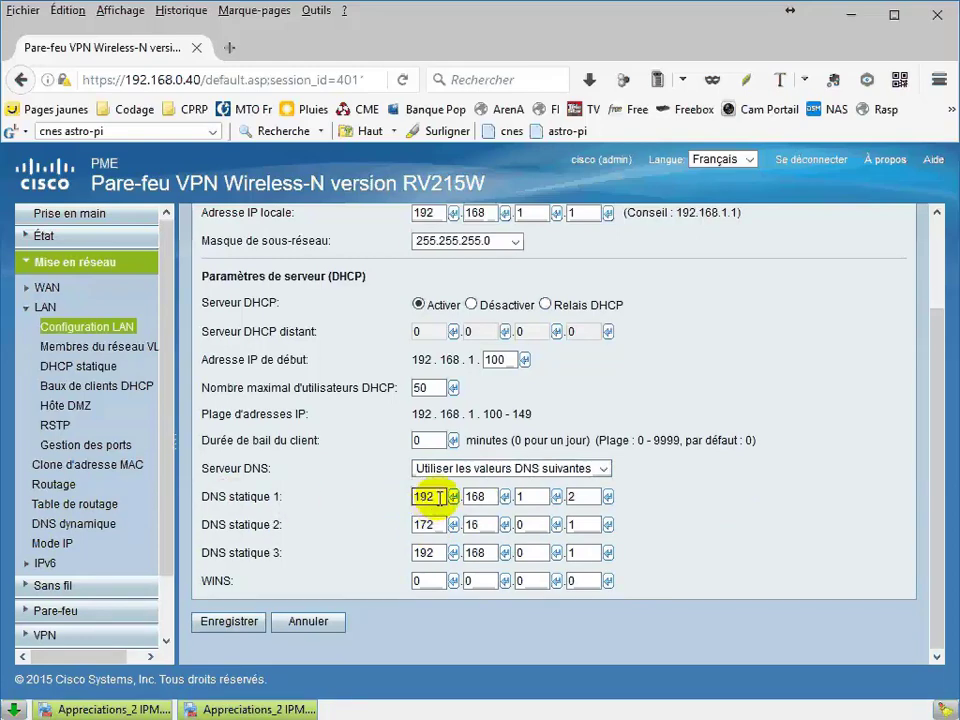
click(480, 497)
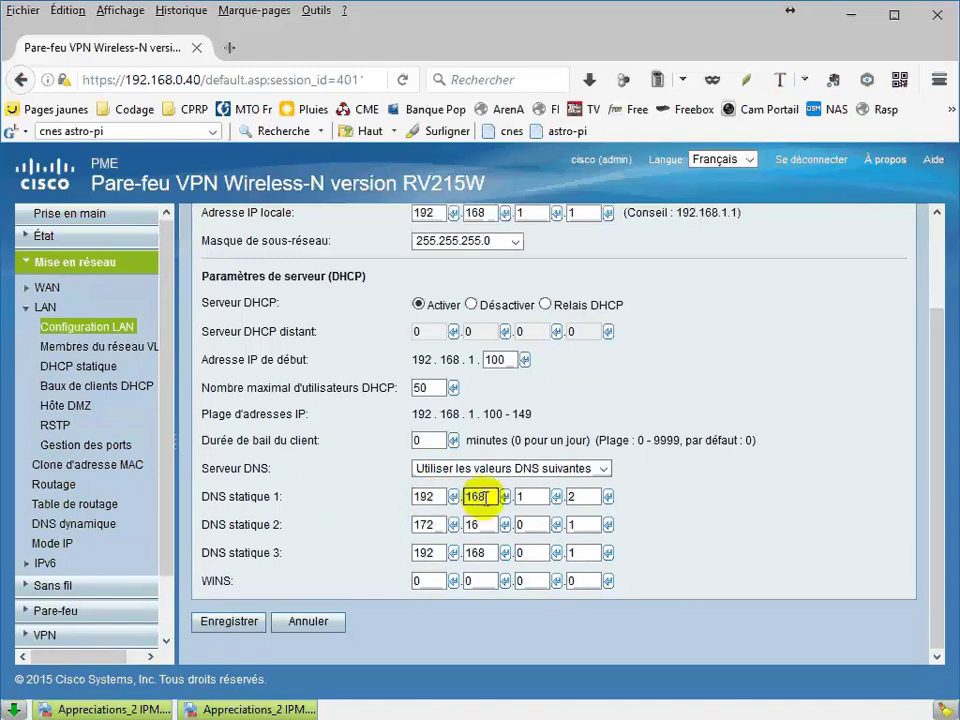
click(530, 495)
click(591, 494)
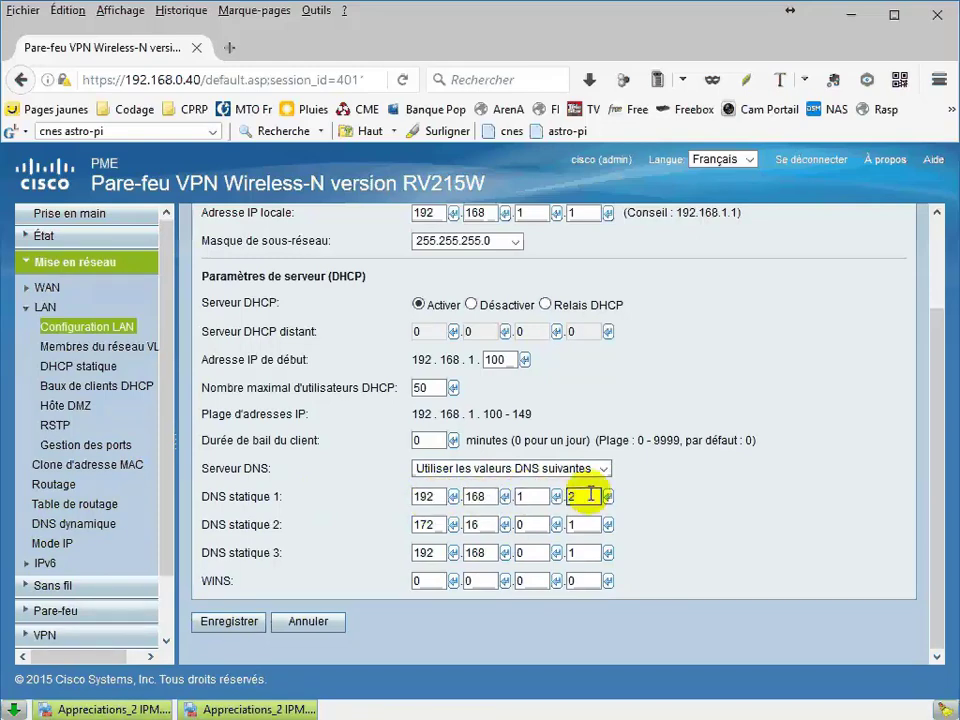
click(417, 581)
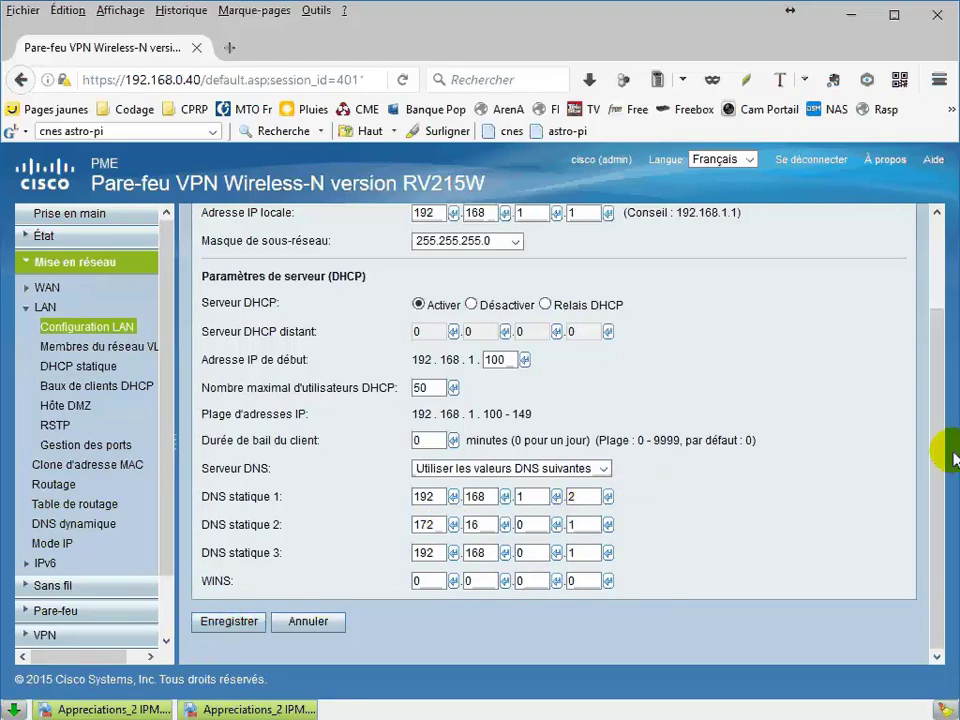
drag(939, 486, 943, 381)
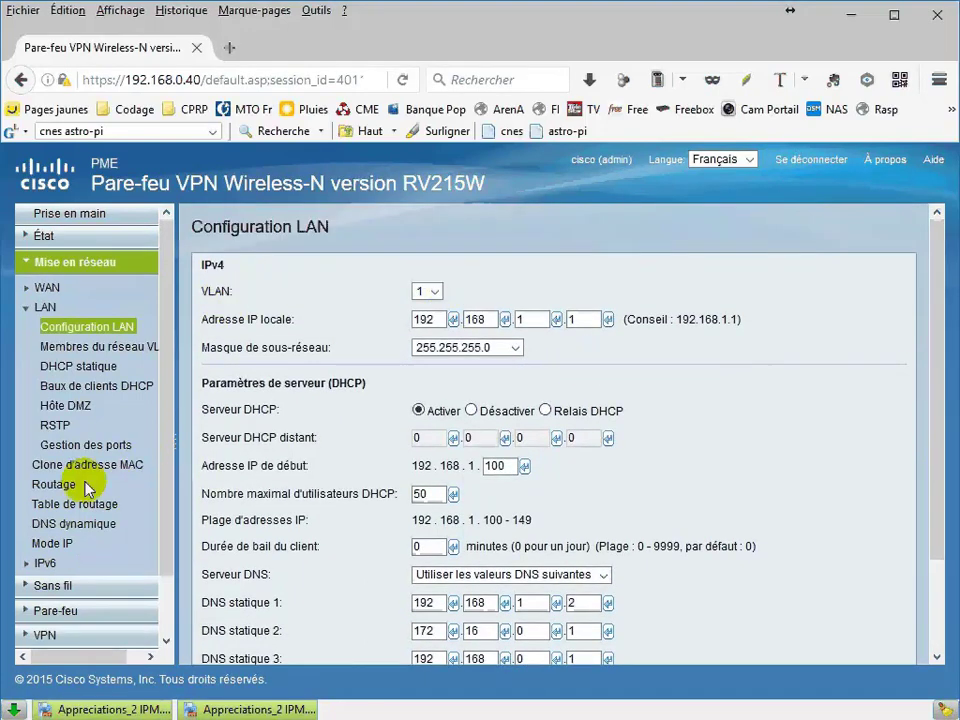
Show the LAN configuration for VLAN 3 with its 192.168.2.x addresses and DHCP range.
click(37, 589)
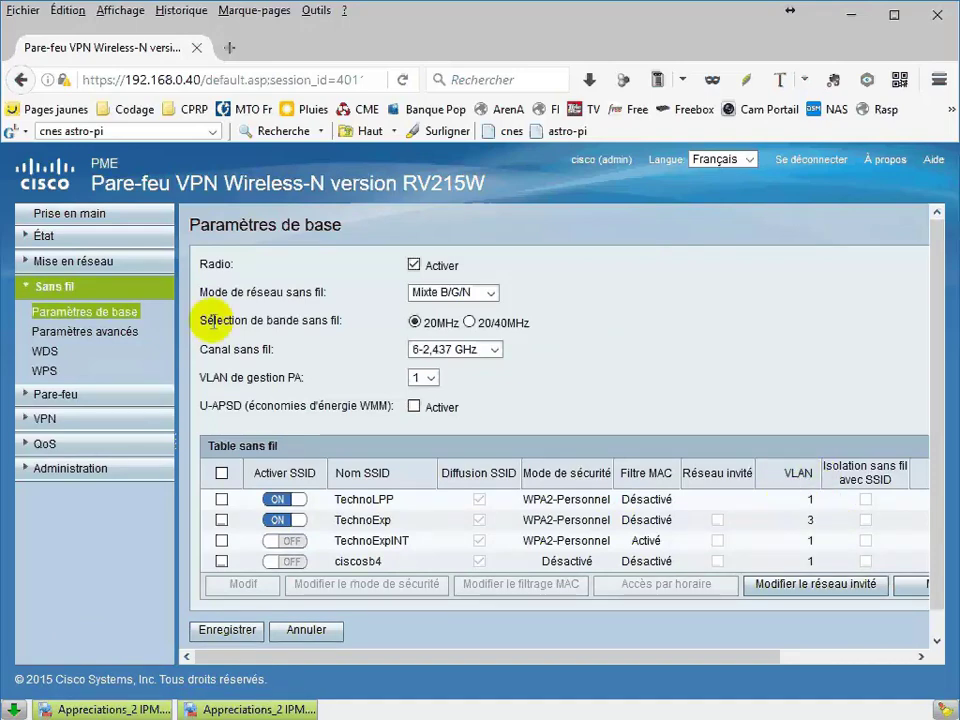
click(25, 262)
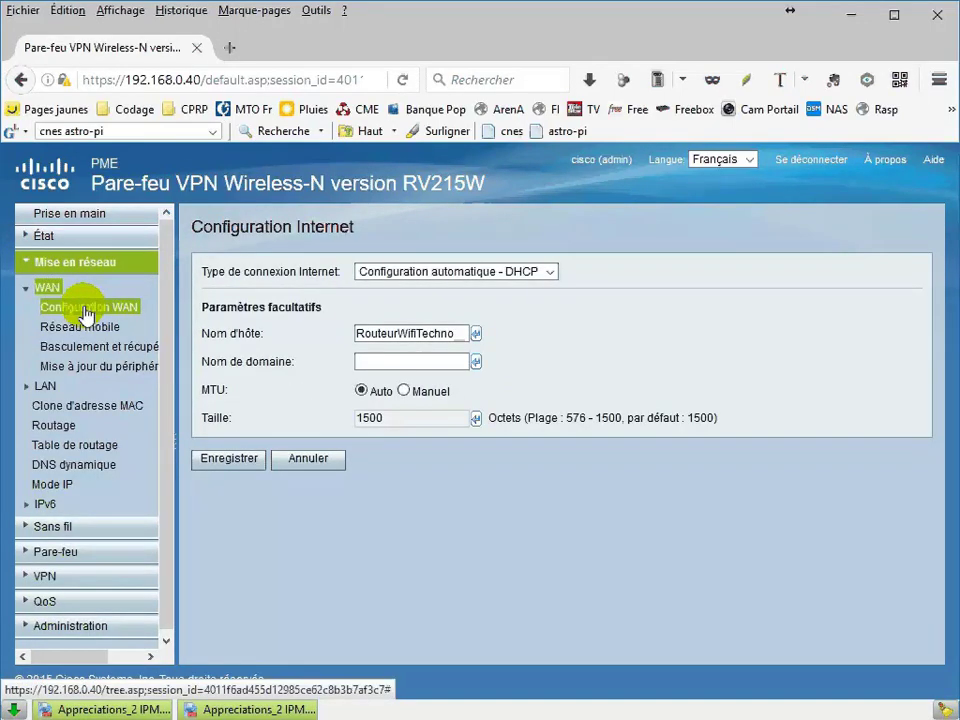
click(42, 388)
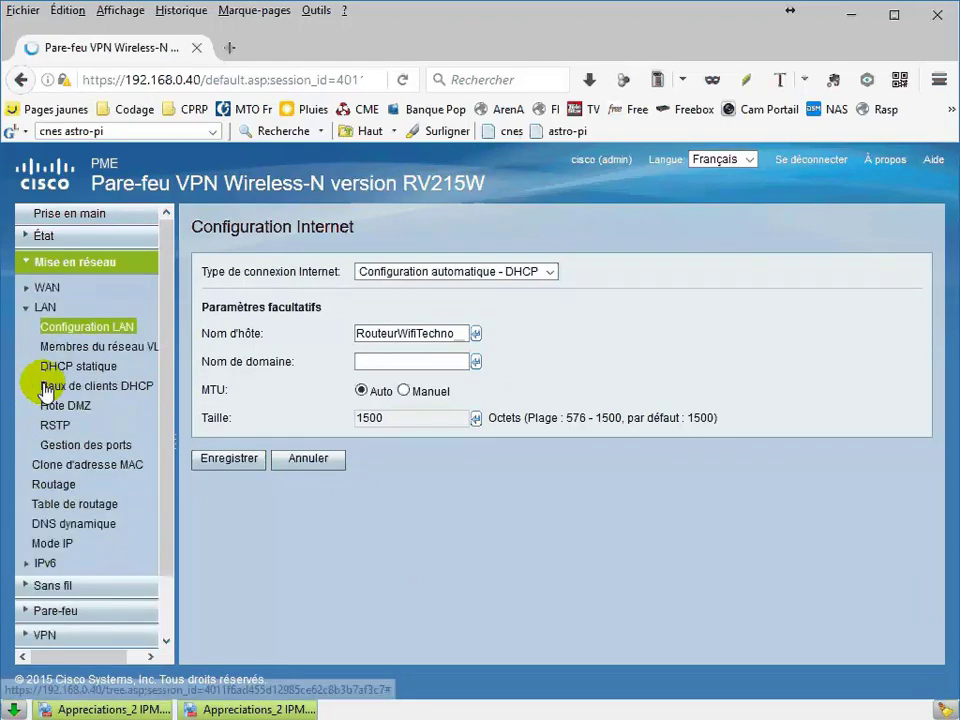
click(436, 292)
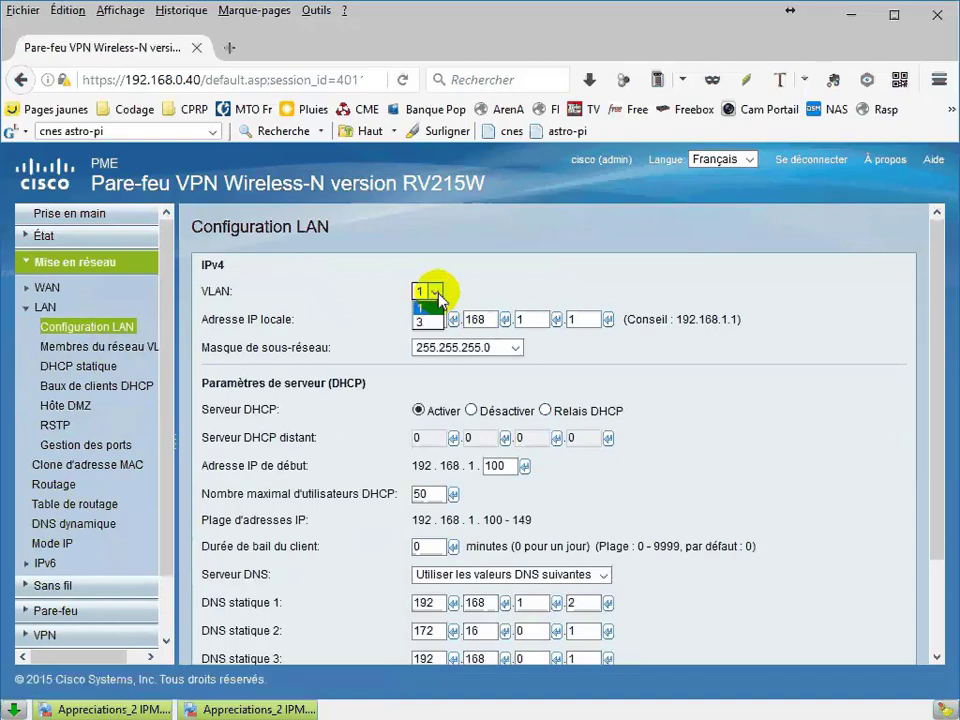
click(430, 321)
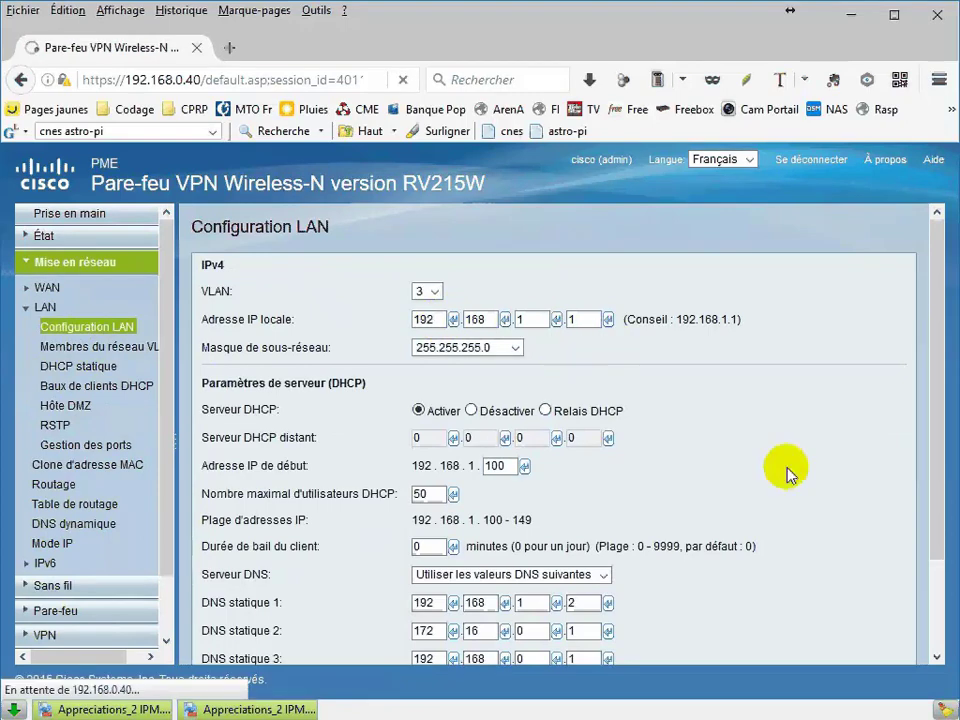
scroll(786, 470, down, 2)
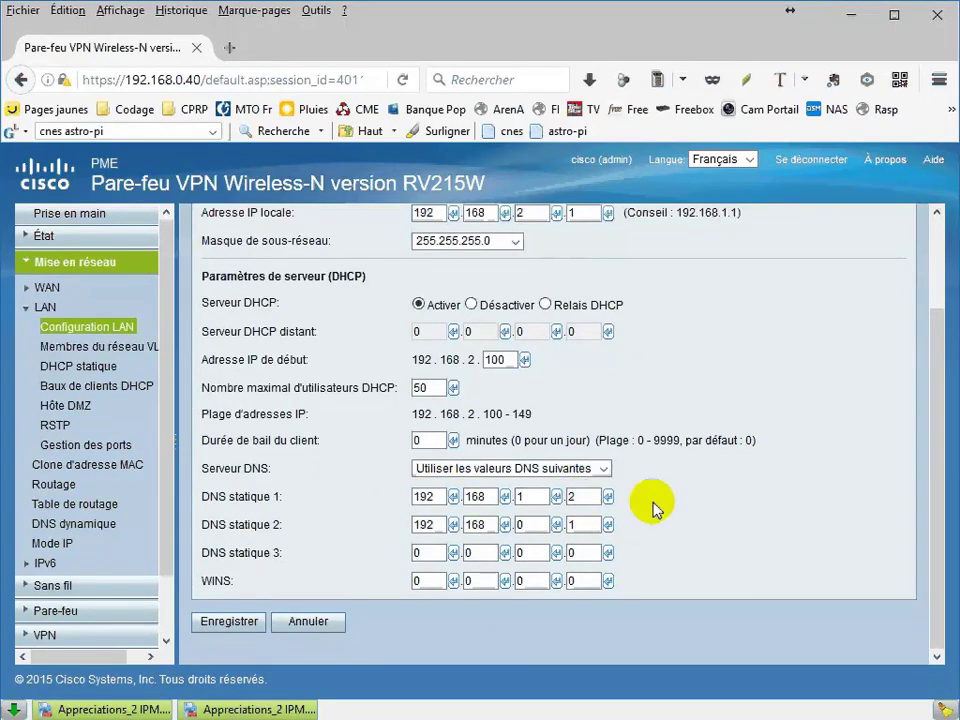
click(66, 354)
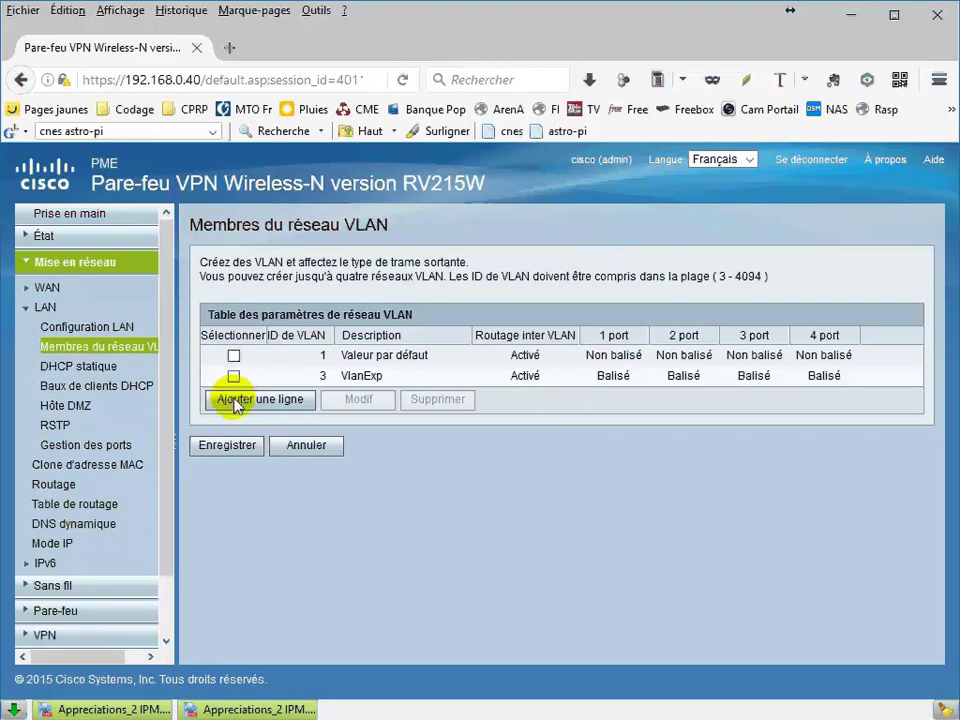
Select the default VLAN 1 row in the VLAN membership table.
click(542, 360)
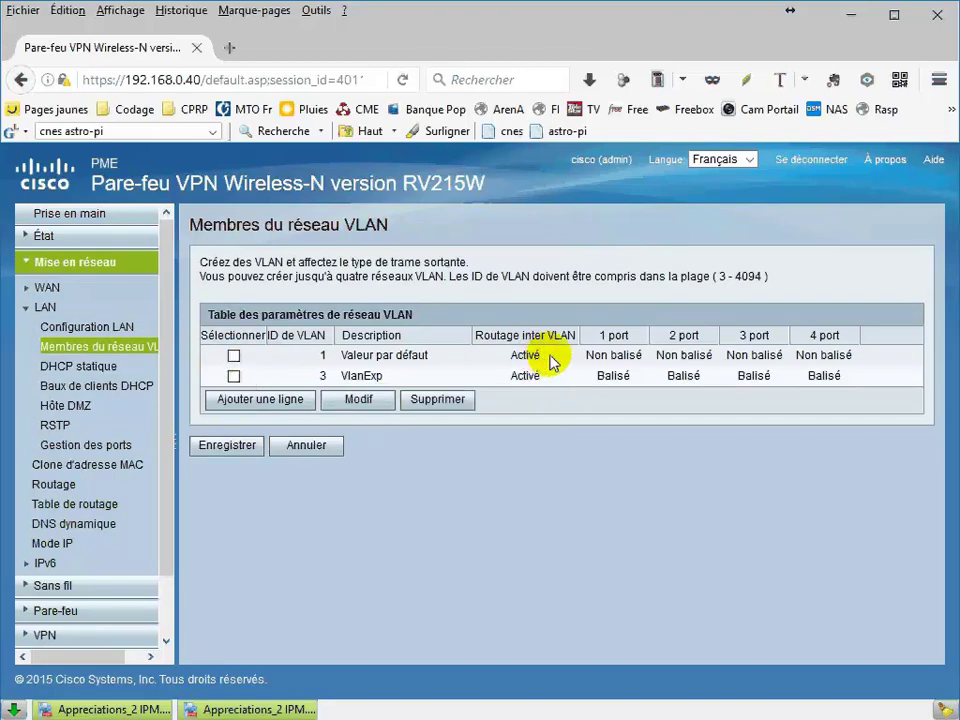